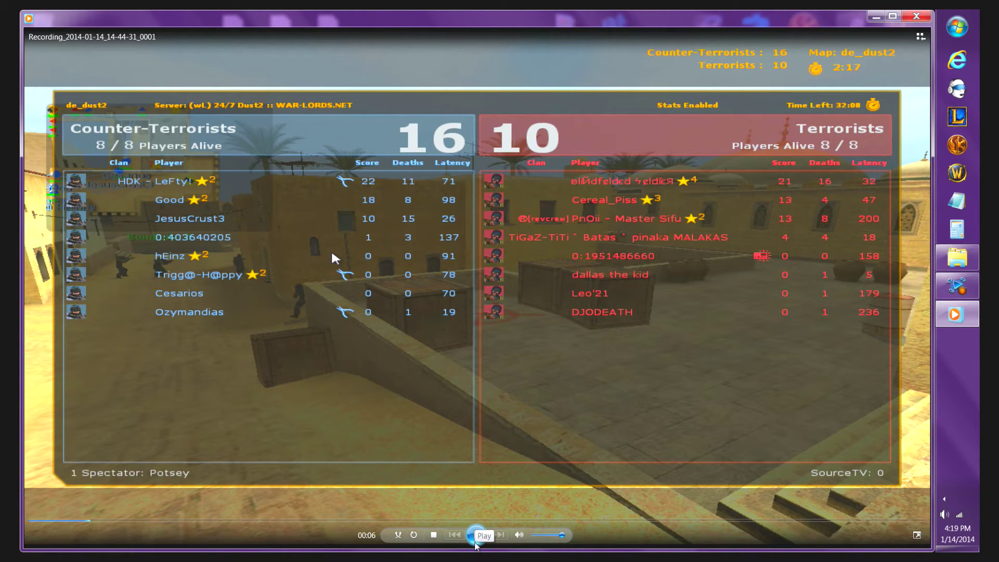
Step: Play the game recording in Windows Media Player and pause it at 0:17
{"action": "left_click", "coordinate": [476, 537]}
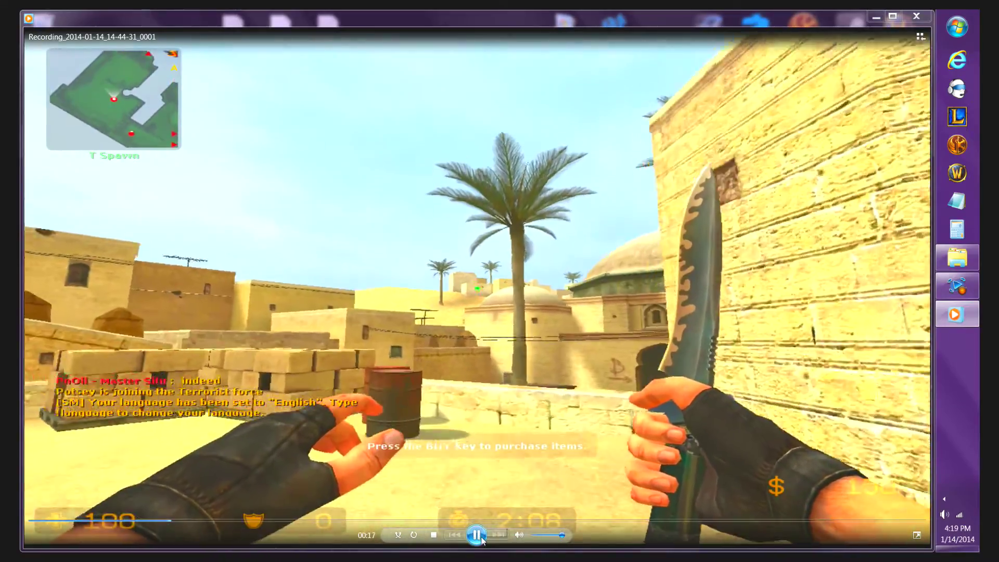
{"action": "key", "text": "space"}
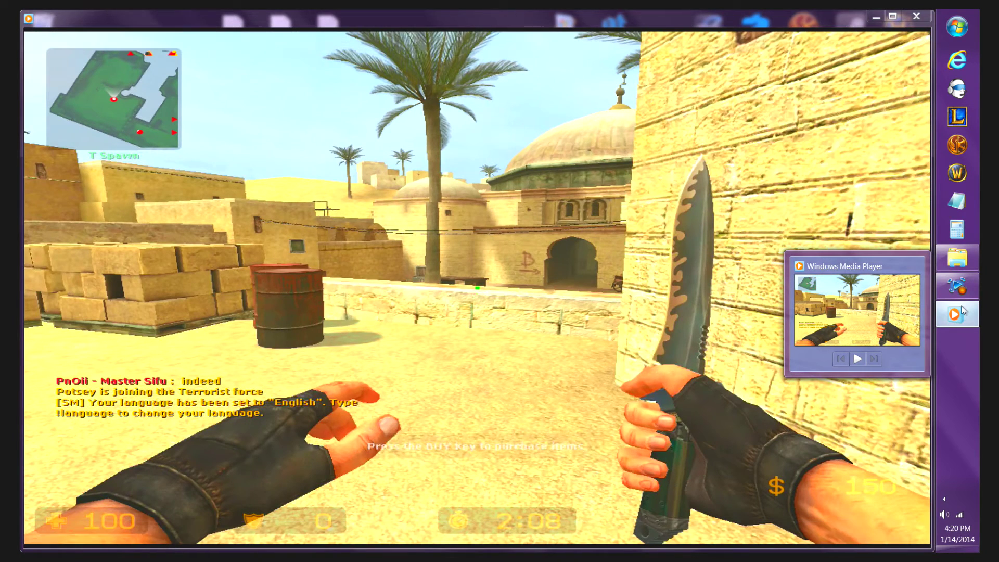
{"action": "mouse_move", "coordinate": [955, 313]}
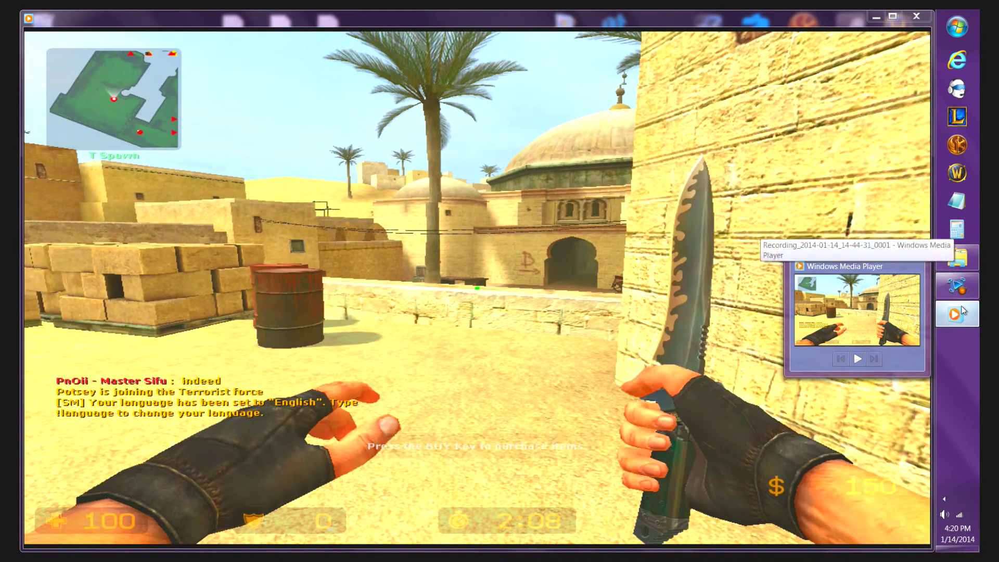
Step: Switch to the Game Capture HD window with its live preview and recording timer
{"action": "left_click", "coordinate": [958, 287]}
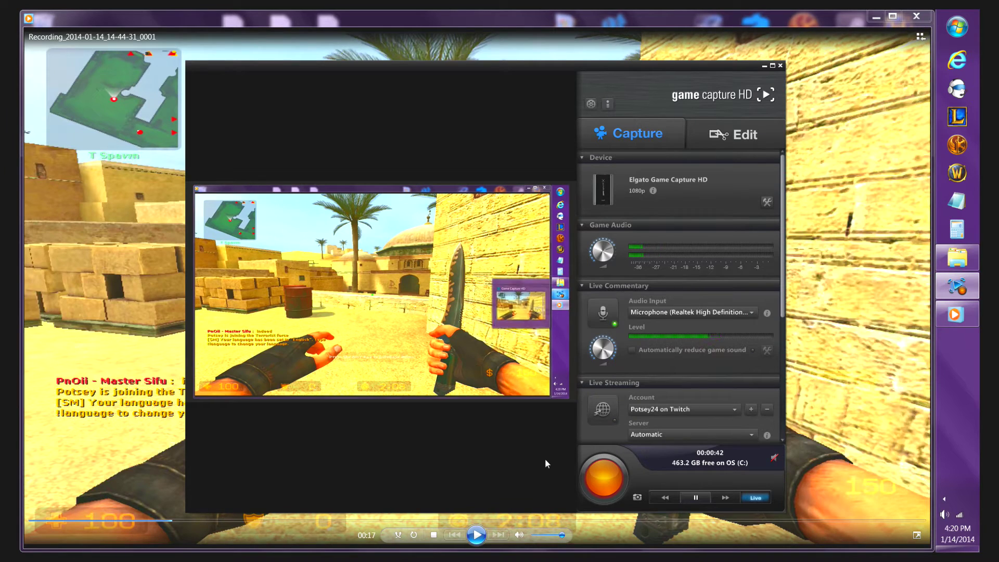